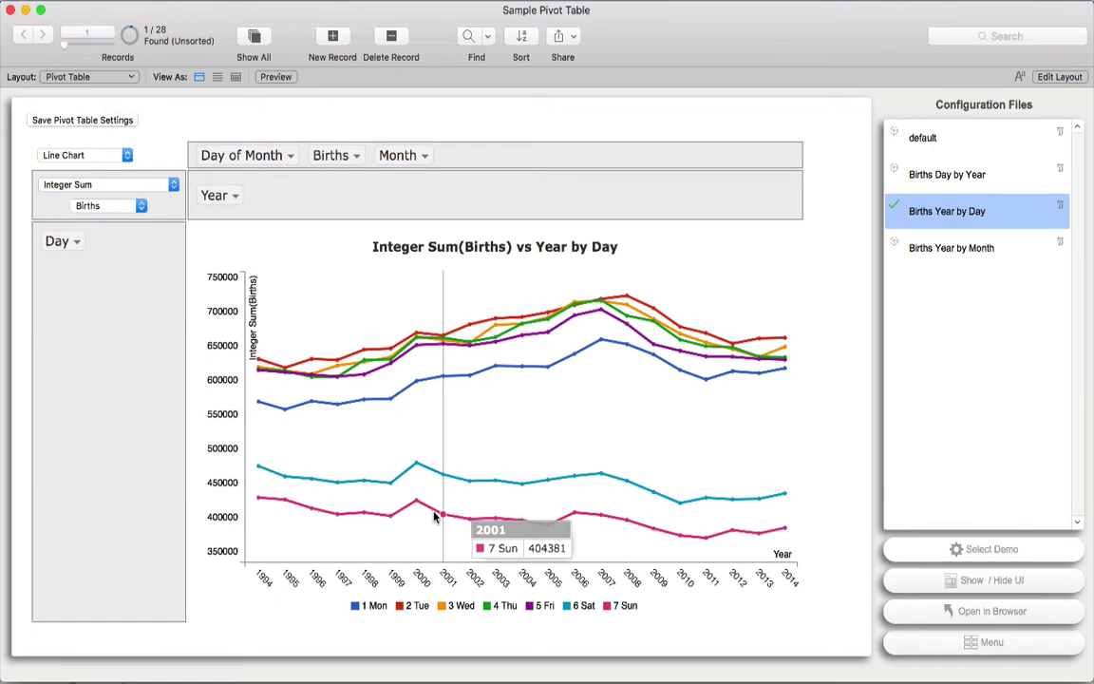
Step: Close the Sample Pivot Table window to show the US Births per day 1994-2014 table
{"action": "left_click", "coordinate": [11, 10]}
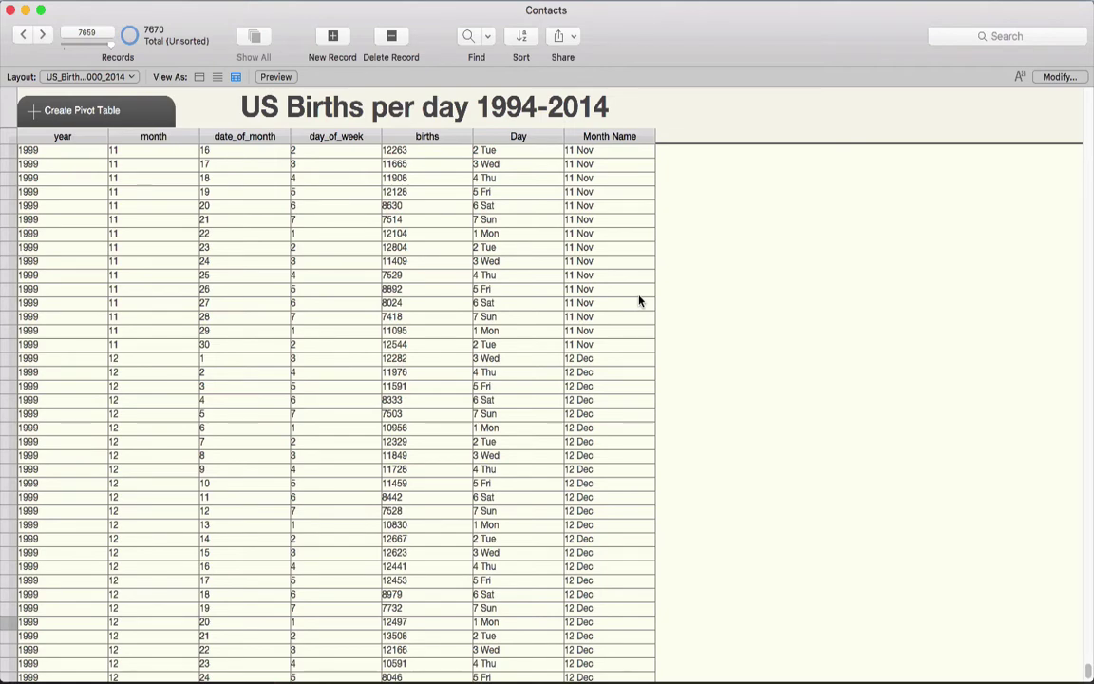
Step: Pick the Birth Report data set and go to its previously created pivot table
{"action": "left_click", "coordinate": [157, 116]}
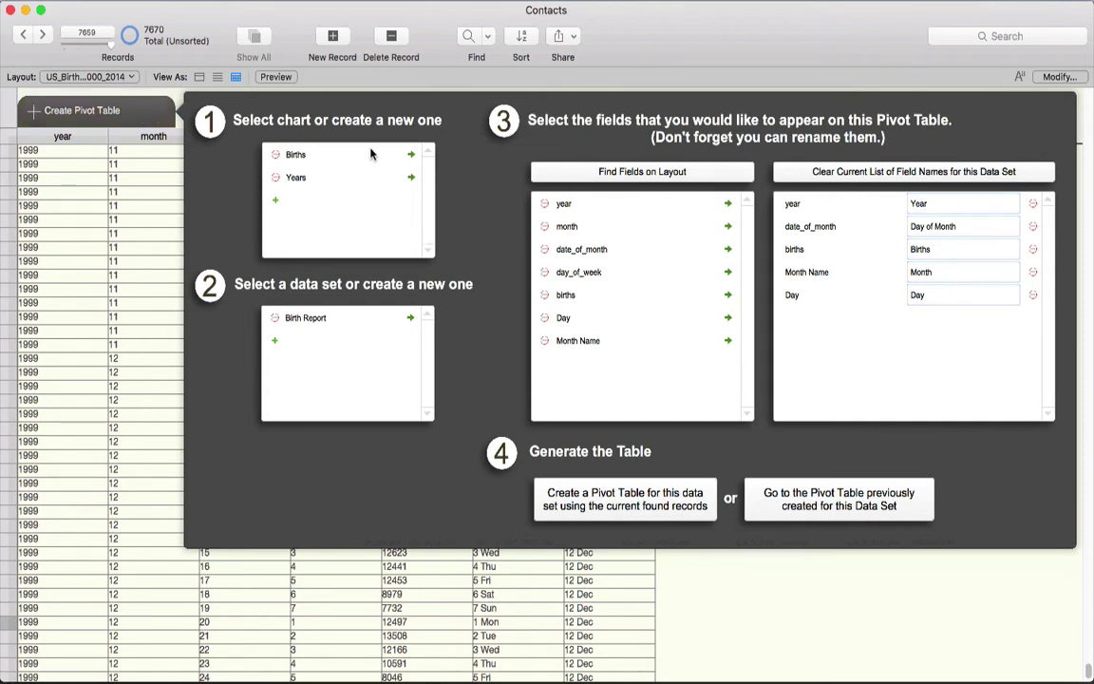
{"action": "left_click", "coordinate": [420, 317]}
{"action": "left_click", "coordinate": [776, 593]}
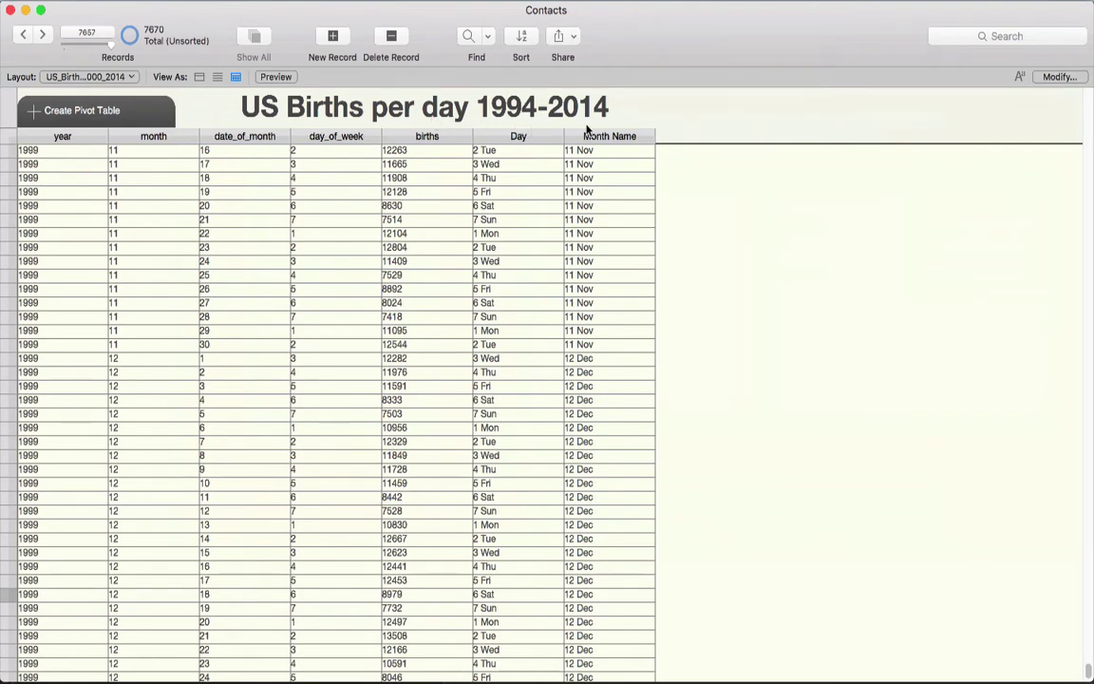
{"action": "left_click", "coordinate": [117, 114]}
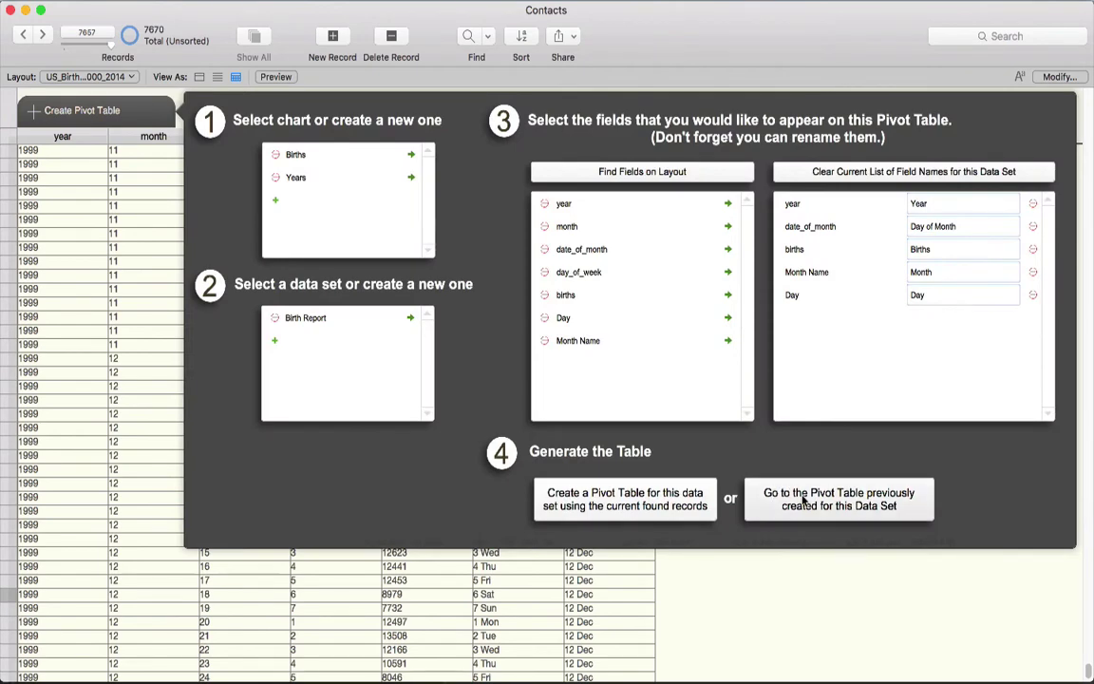
{"action": "left_click", "coordinate": [802, 500]}
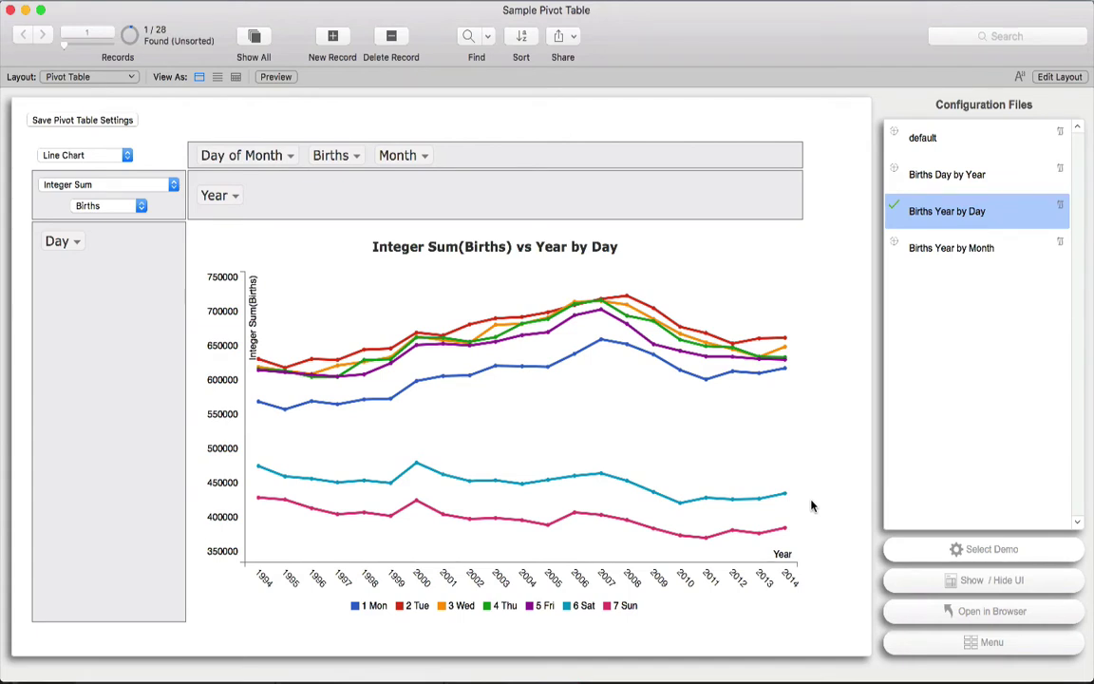
Step: Load the default configuration, keep all years in the Year filter, and place Year in rows
{"action": "left_click", "coordinate": [892, 133]}
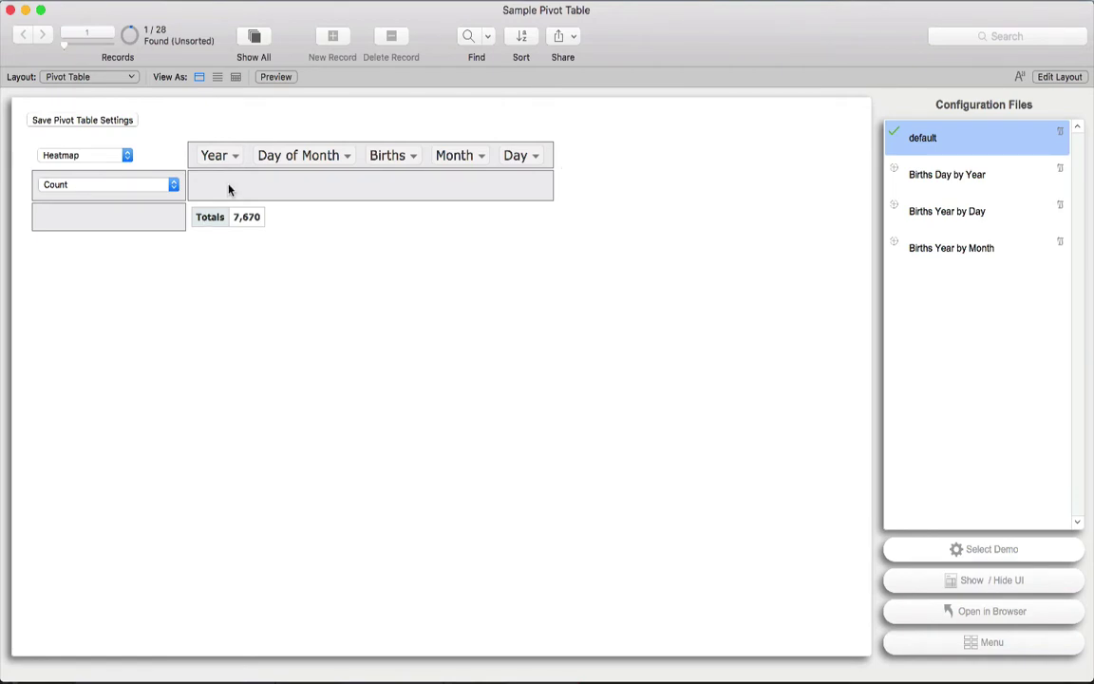
{"action": "left_click", "coordinate": [235, 157]}
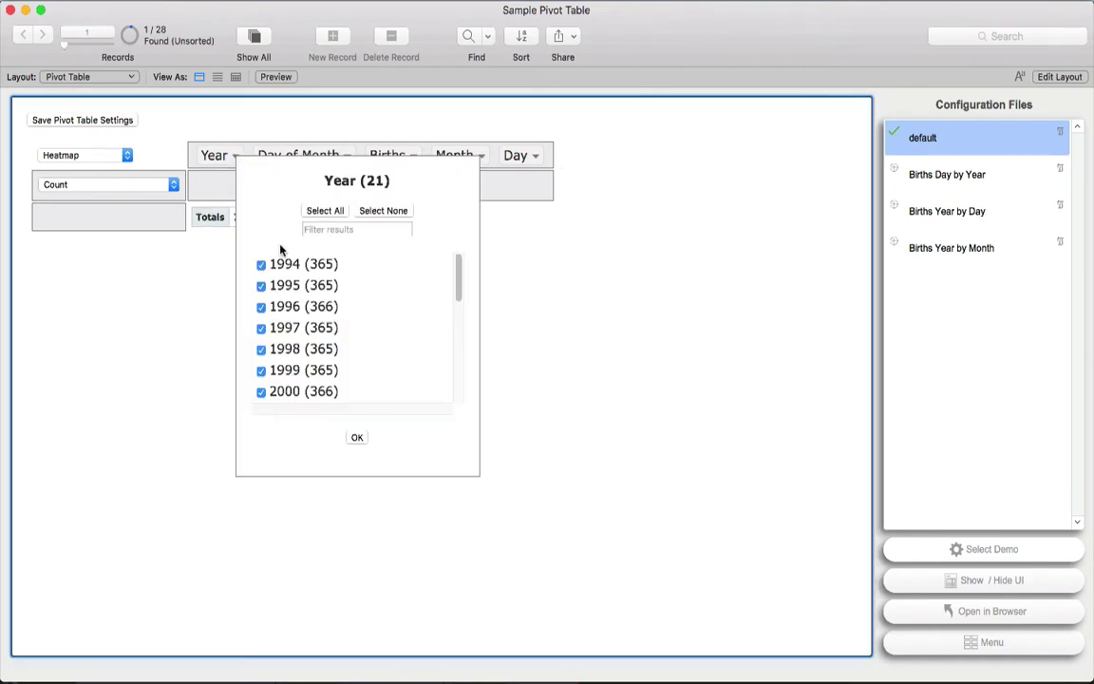
{"action": "scroll", "coordinate": [305, 319], "scroll_direction": "down", "scroll_amount": 3}
{"action": "scroll", "coordinate": [305, 319], "scroll_direction": "up", "scroll_amount": 3}
{"action": "left_click", "coordinate": [357, 437]}
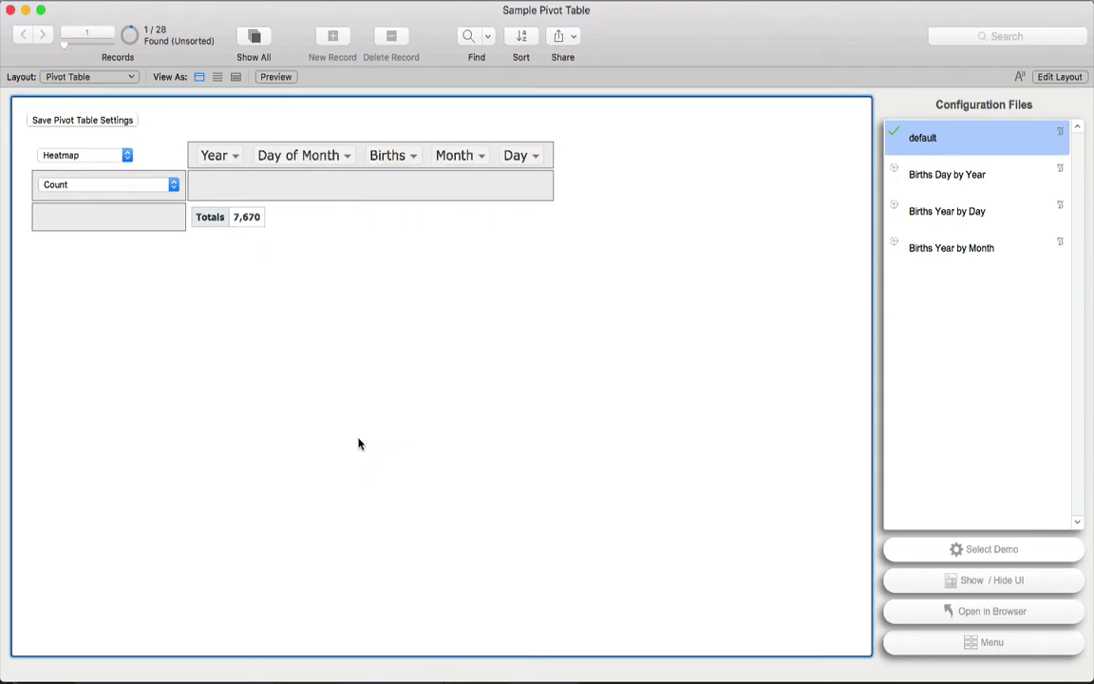
{"action": "left_click_drag", "start_coordinate": [218, 157], "coordinate": [57, 231]}
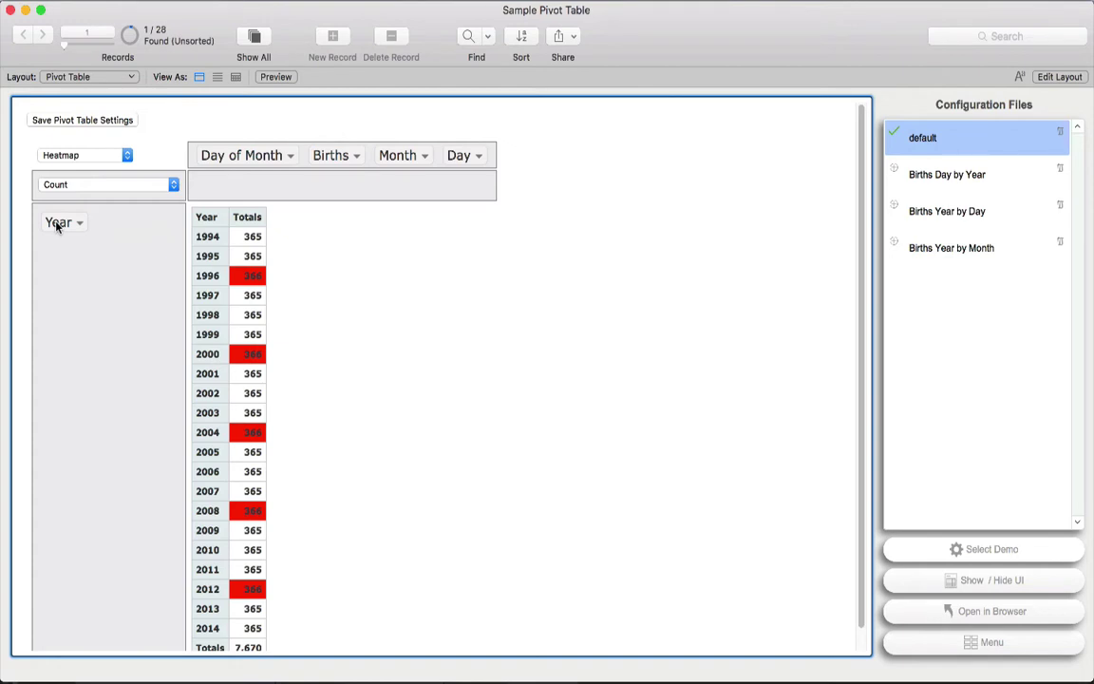
Step: Put Day in the columns and aggregate the Births field with Integer Sum
{"action": "left_click_drag", "start_coordinate": [462, 154], "coordinate": [264, 185]}
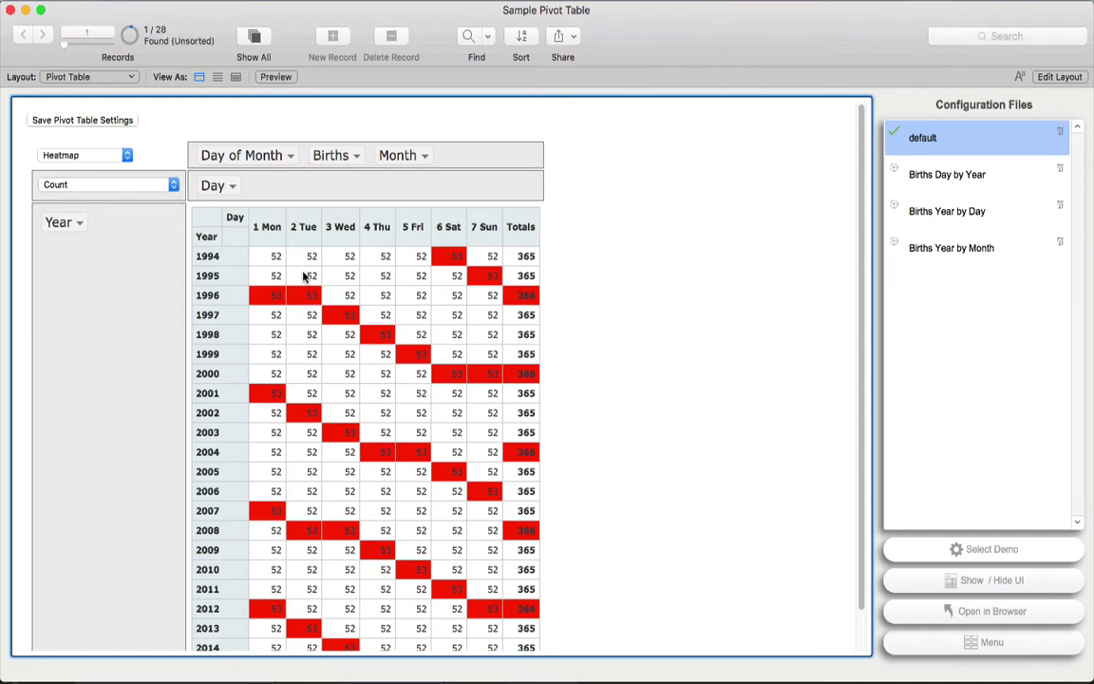
{"action": "left_click", "coordinate": [174, 187]}
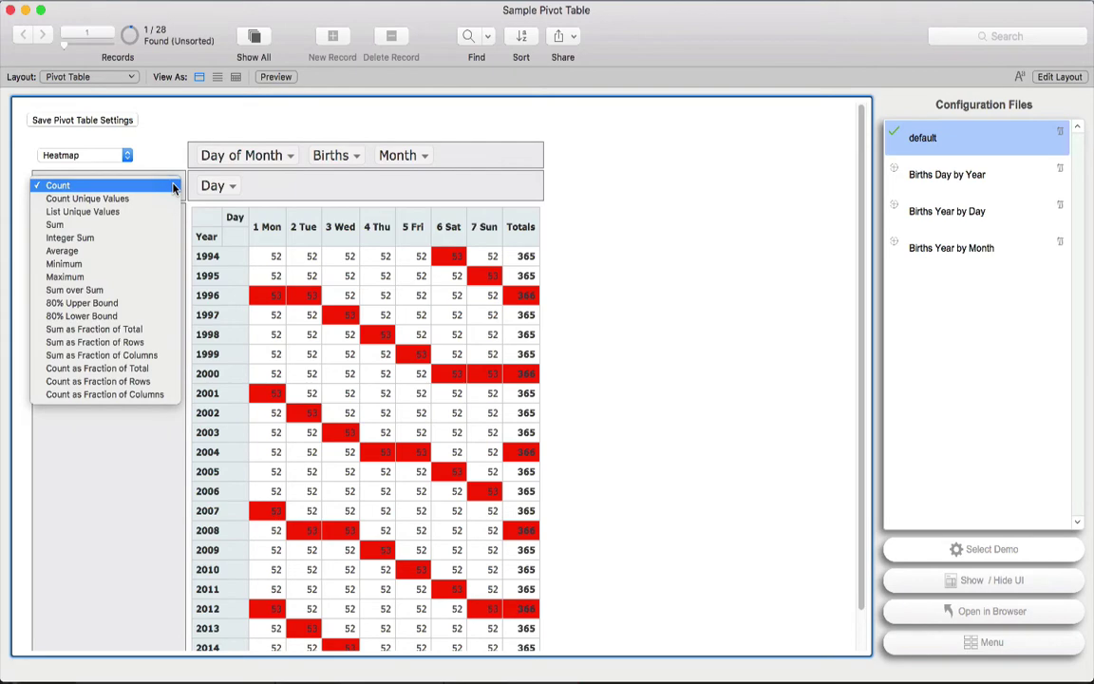
{"action": "left_click", "coordinate": [141, 238]}
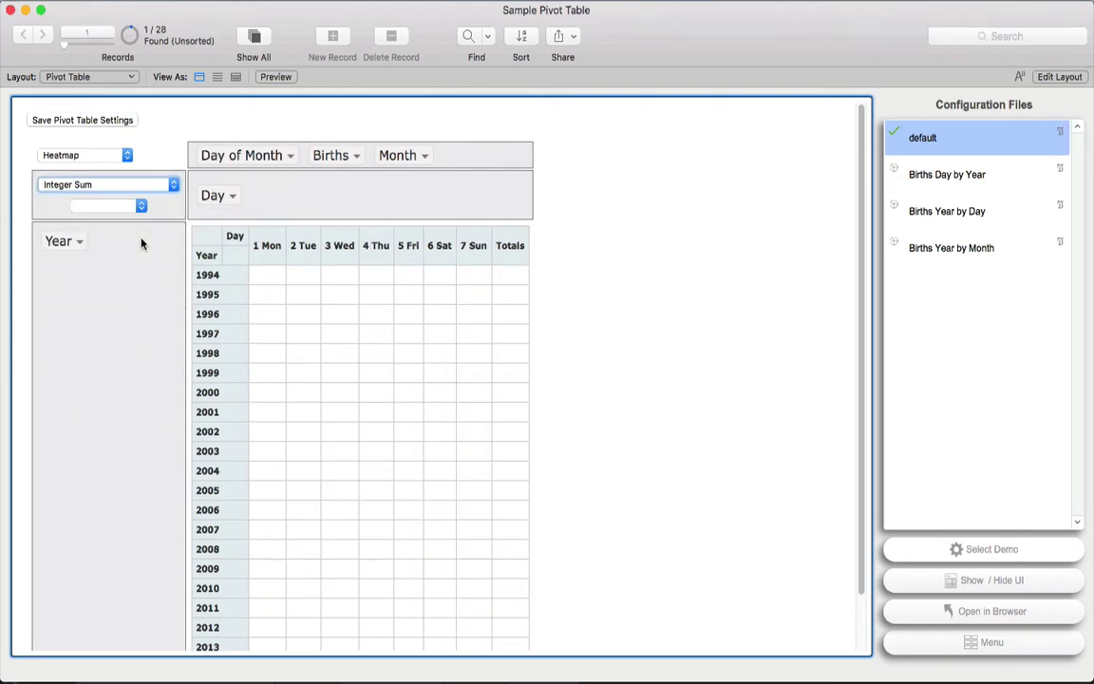
{"action": "left_click", "coordinate": [141, 207]}
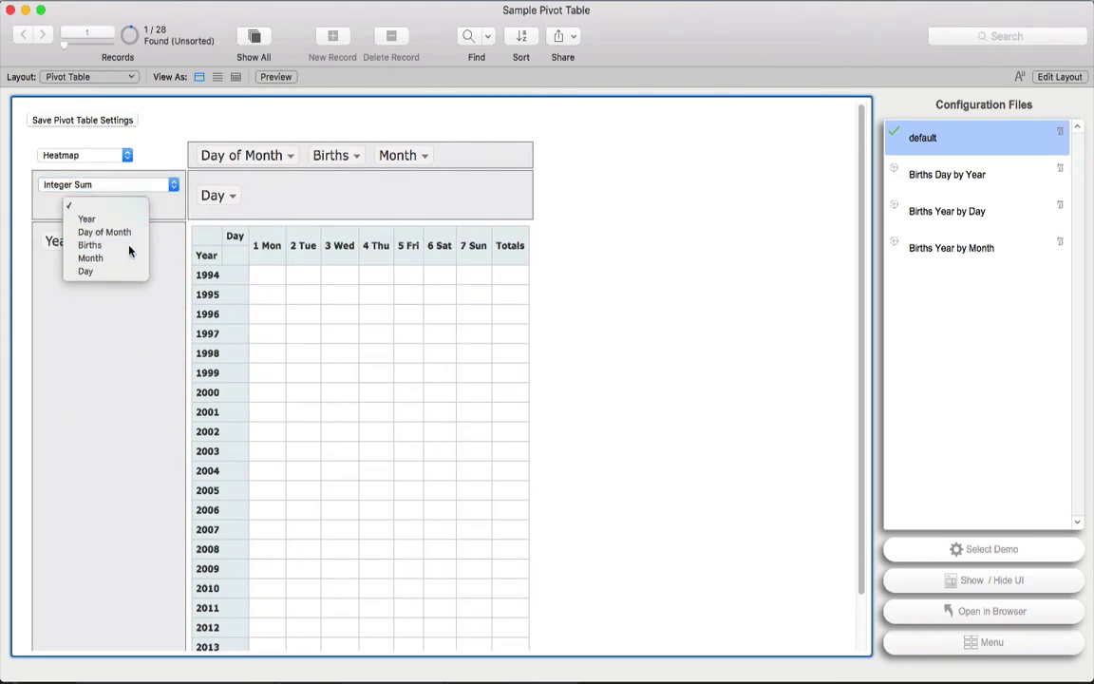
{"action": "left_click", "coordinate": [121, 246]}
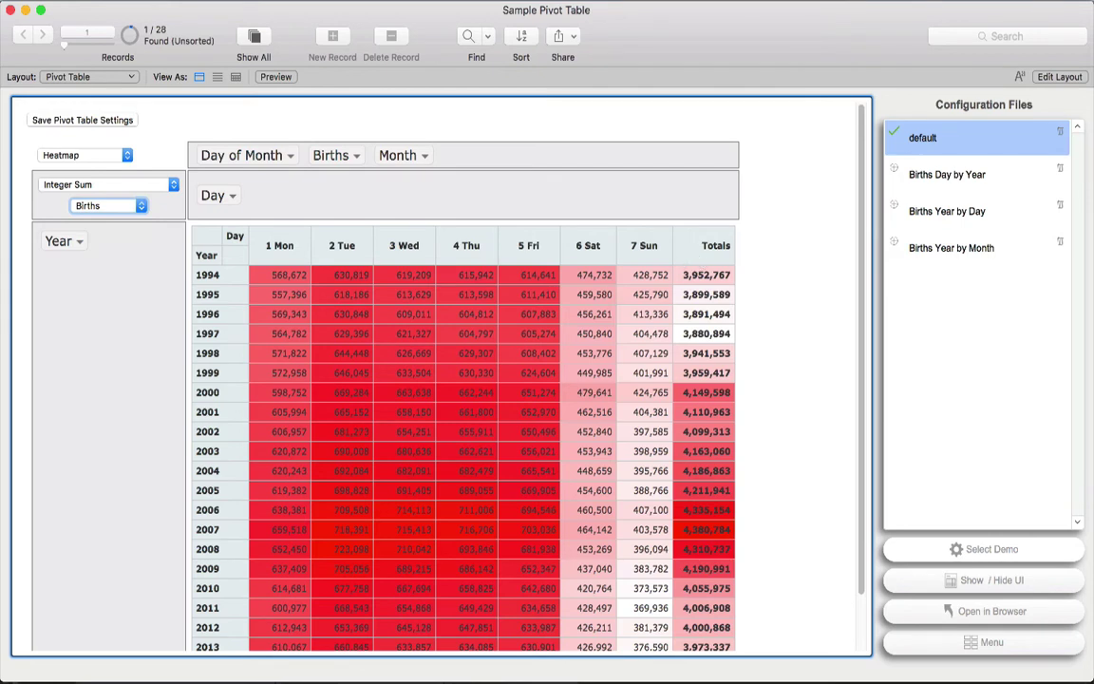
Step: Replace Day with Month in the pivot columns
{"action": "left_click", "coordinate": [892, 290]}
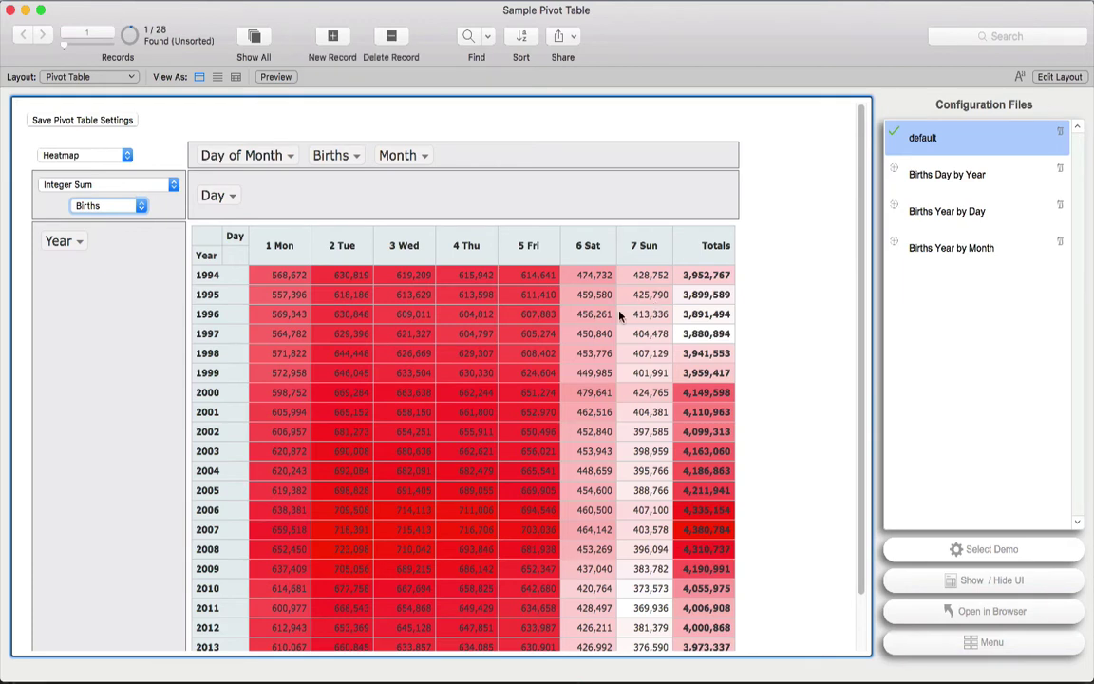
{"action": "scroll", "coordinate": [619, 316], "scroll_direction": "down", "scroll_amount": 3}
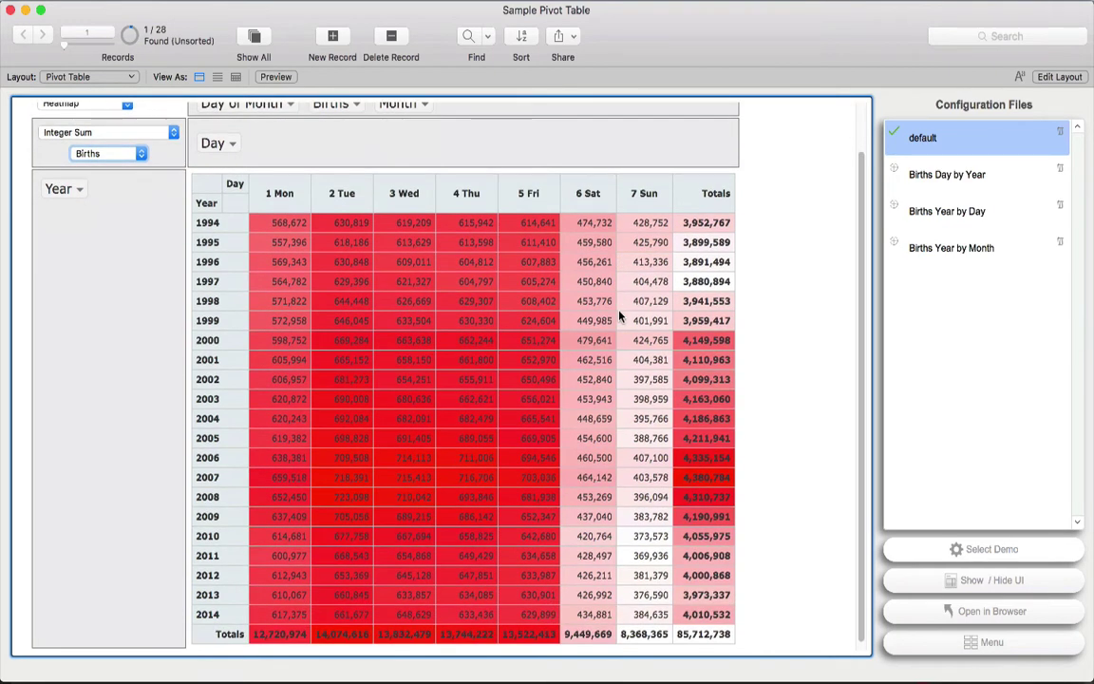
{"action": "scroll", "coordinate": [619, 316], "scroll_direction": "up", "scroll_amount": 3}
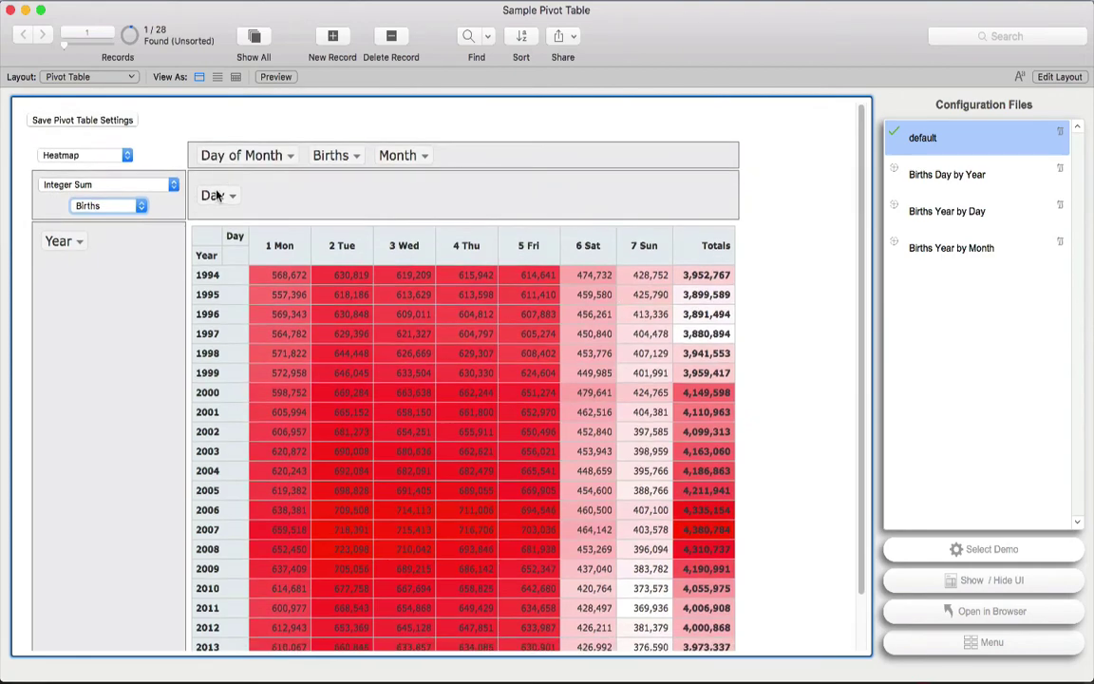
{"action": "left_click_drag", "start_coordinate": [215, 204], "coordinate": [470, 158]}
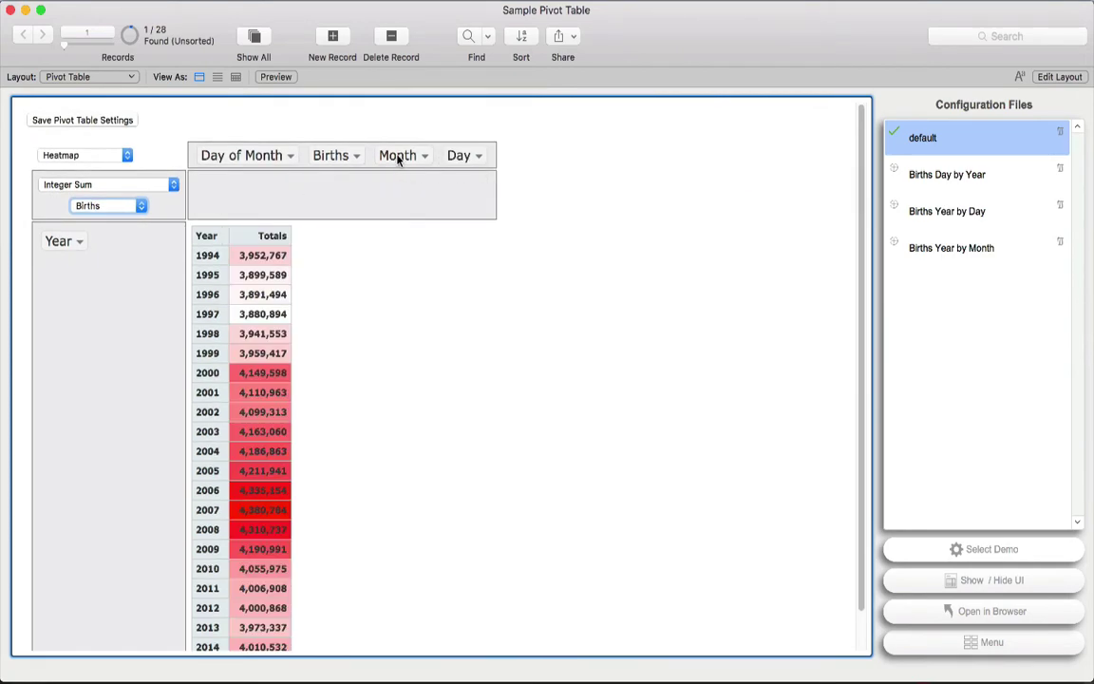
{"action": "left_click_drag", "start_coordinate": [398, 155], "coordinate": [284, 220]}
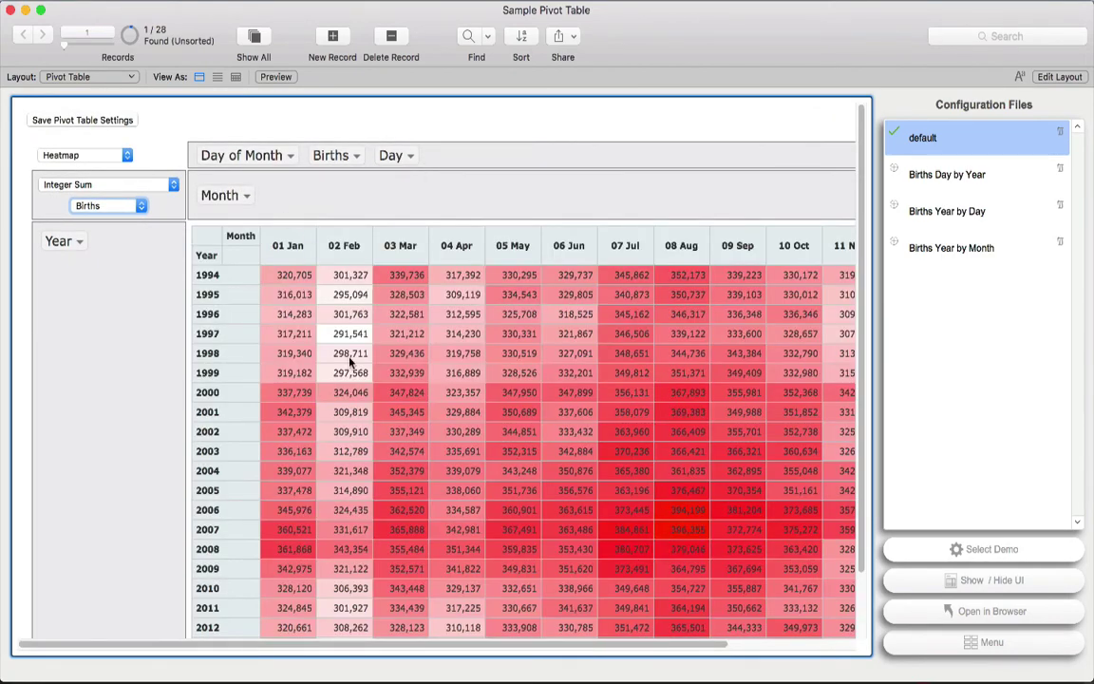
{"action": "scroll", "coordinate": [313, 321], "scroll_direction": "right", "scroll_amount": 3}
{"action": "scroll", "coordinate": [313, 321], "scroll_direction": "left", "scroll_amount": 3}
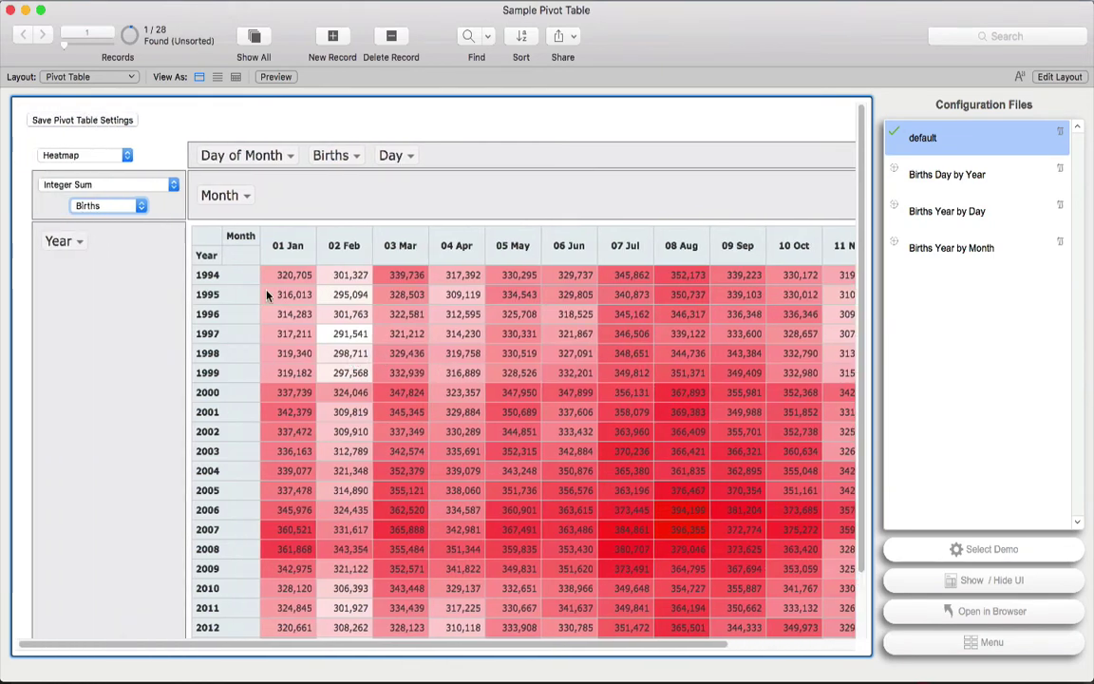
Step: Try Row Heatmap, Col Heatmap and Stacked Bar Chart, then settle on the full Heatmap renderer
{"action": "left_click", "coordinate": [127, 156]}
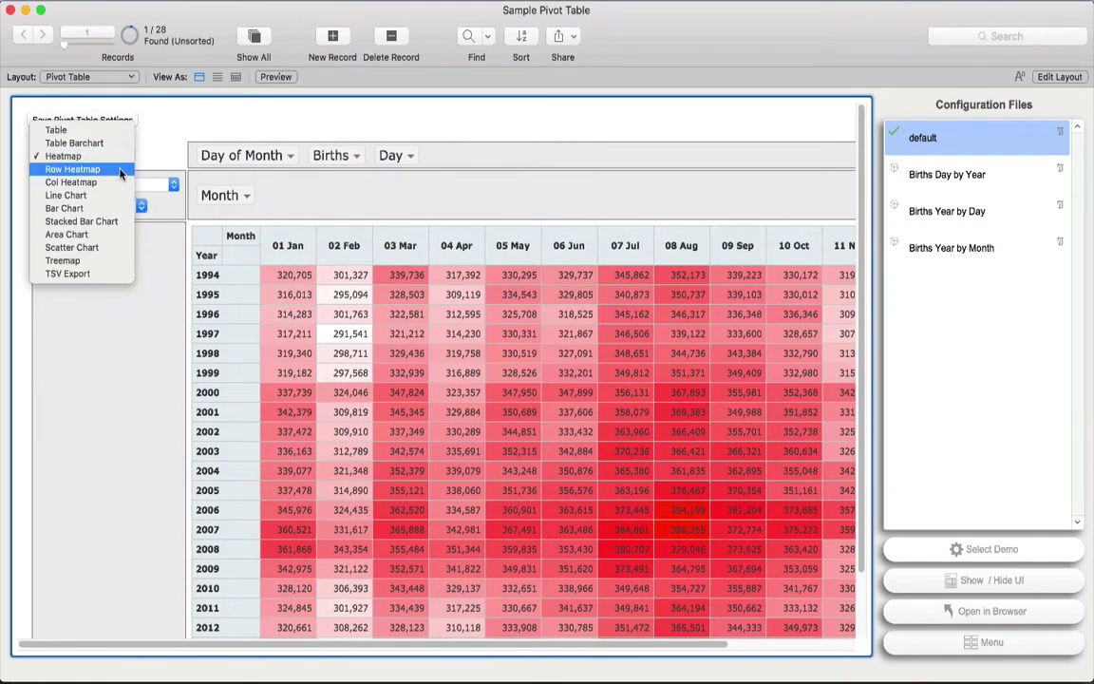
{"action": "left_click", "coordinate": [121, 170]}
{"action": "left_click", "coordinate": [121, 167]}
{"action": "left_click", "coordinate": [121, 170]}
{"action": "left_click", "coordinate": [121, 168]}
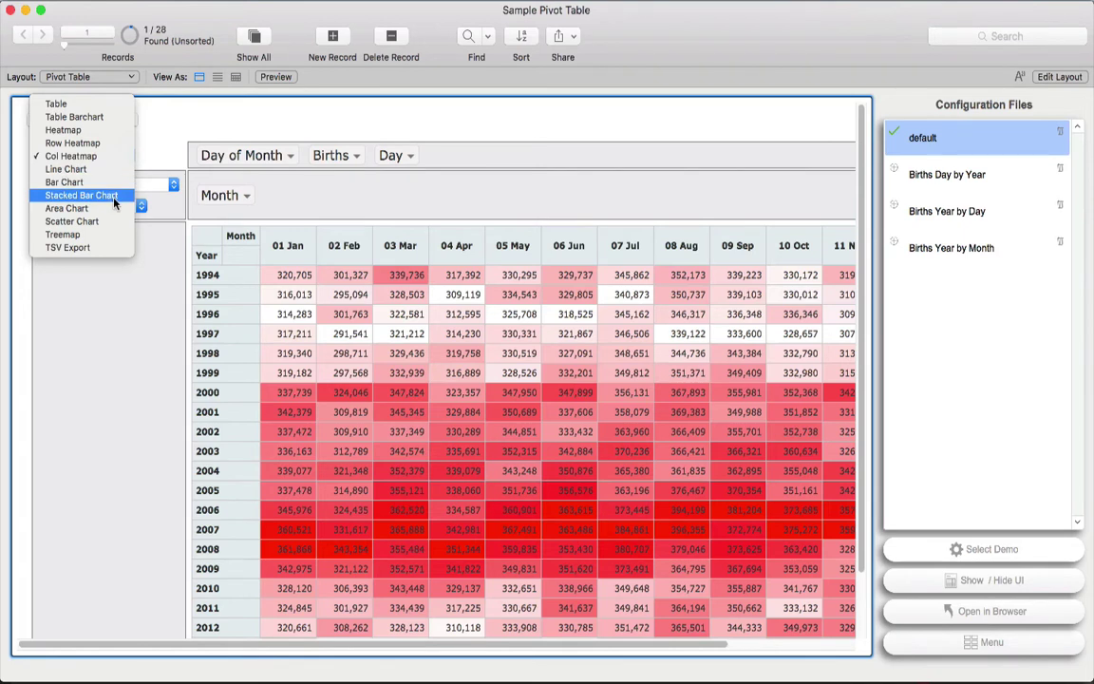
{"action": "left_click", "coordinate": [114, 197]}
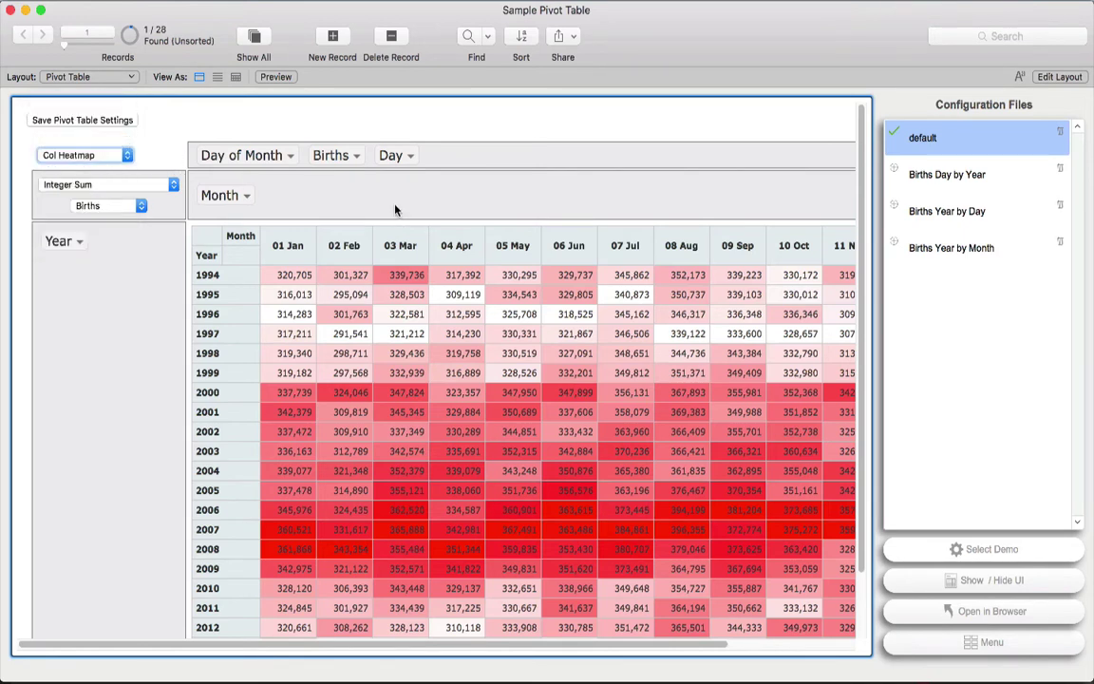
{"action": "left_click", "coordinate": [126, 157]}
{"action": "left_click", "coordinate": [98, 126]}
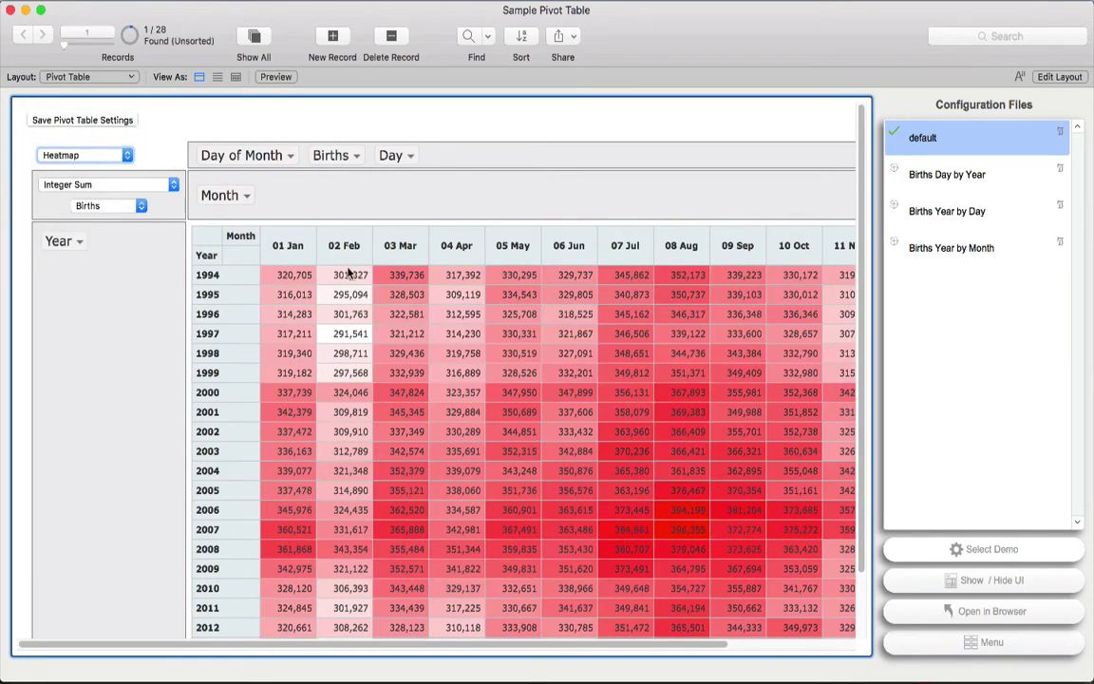
{"action": "scroll", "coordinate": [343, 483], "scroll_direction": "down", "scroll_amount": 3}
{"action": "scroll", "coordinate": [344, 483], "scroll_direction": "down", "scroll_amount": 1}
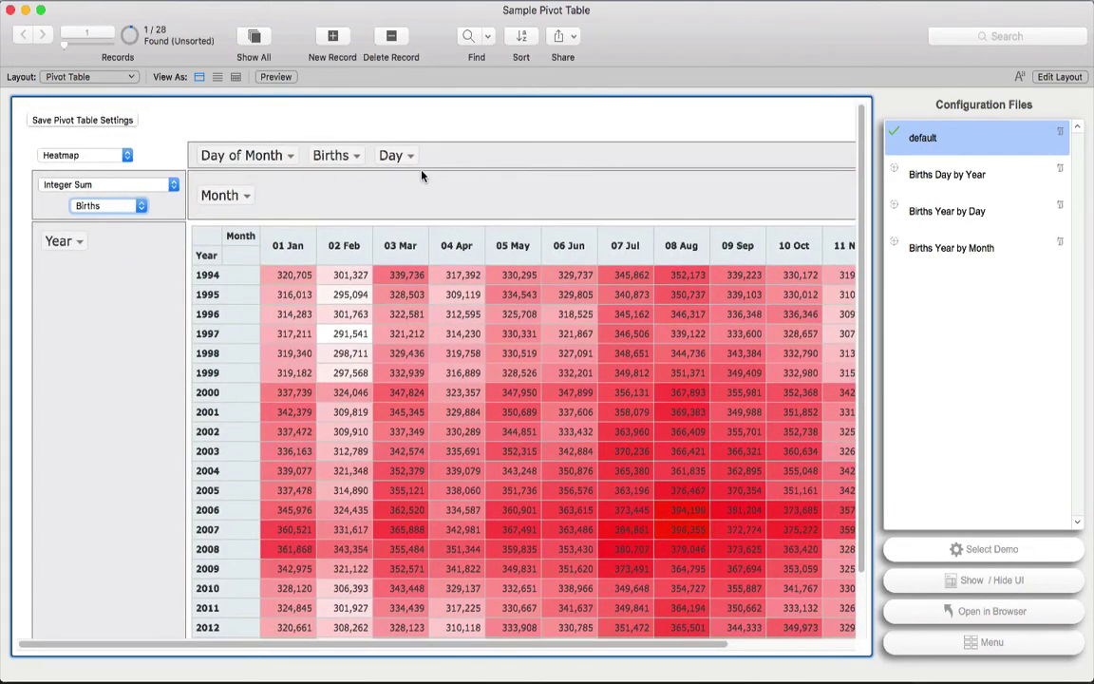
Step: Move the Day field from the columns into the rows beneath Year
{"action": "left_click_drag", "start_coordinate": [392, 156], "coordinate": [287, 203]}
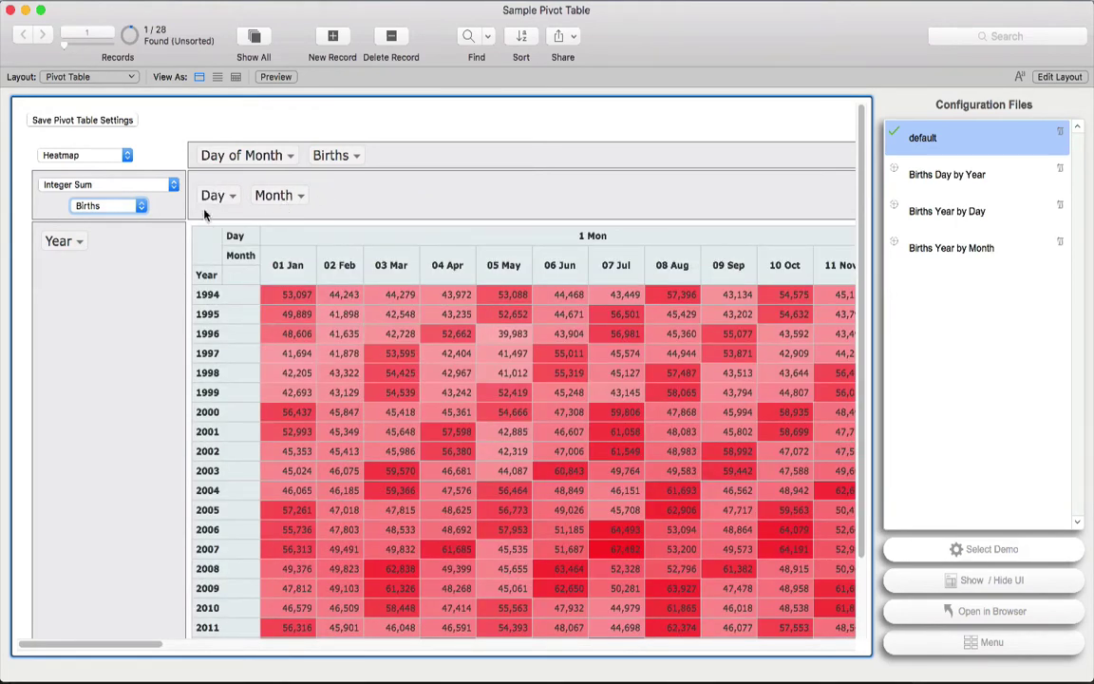
{"action": "left_click_drag", "start_coordinate": [210, 197], "coordinate": [130, 249]}
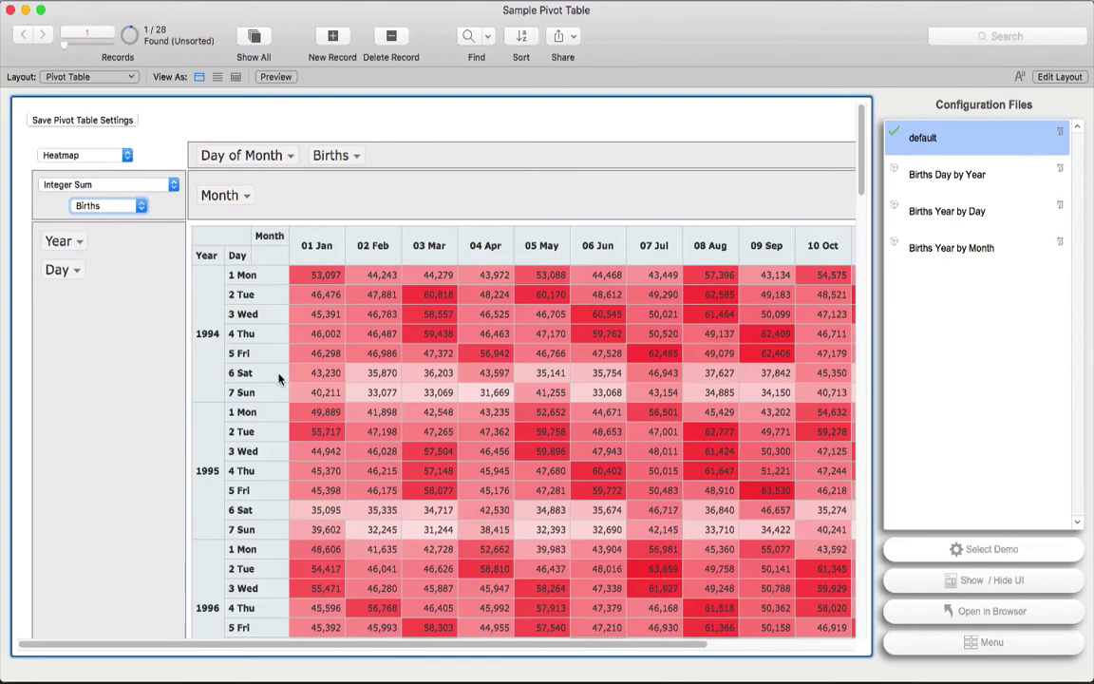
Step: Save the layout as configuration 'Year Day By Month Births', then load Births Year by Month
{"action": "left_click", "coordinate": [90, 121]}
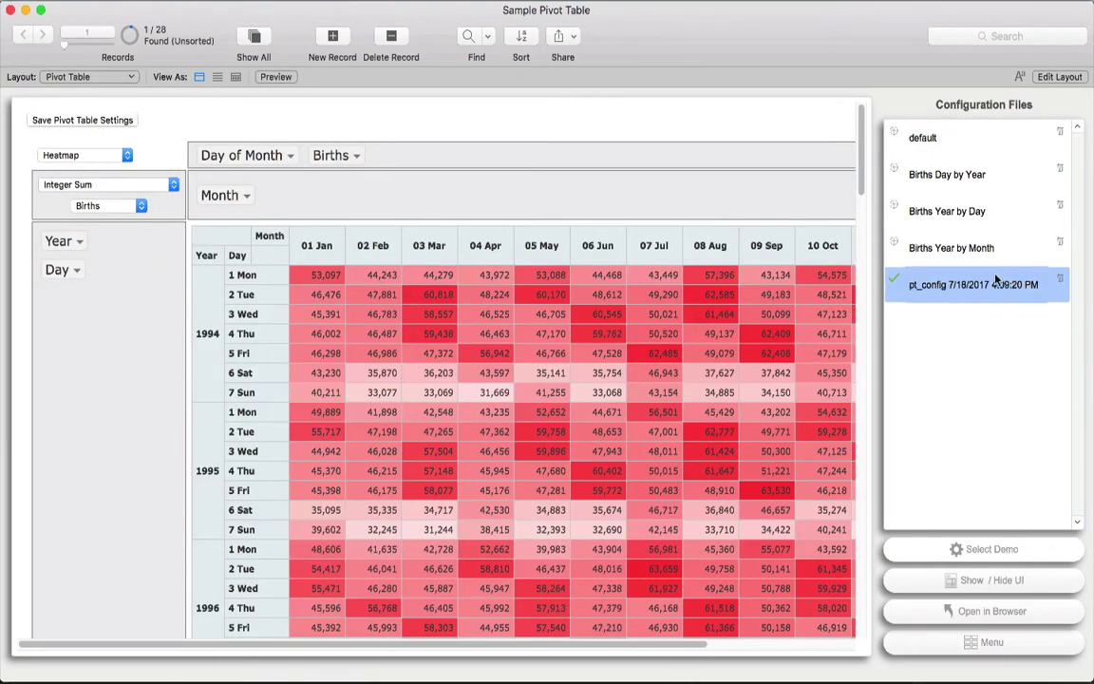
{"action": "left_click", "coordinate": [994, 287]}
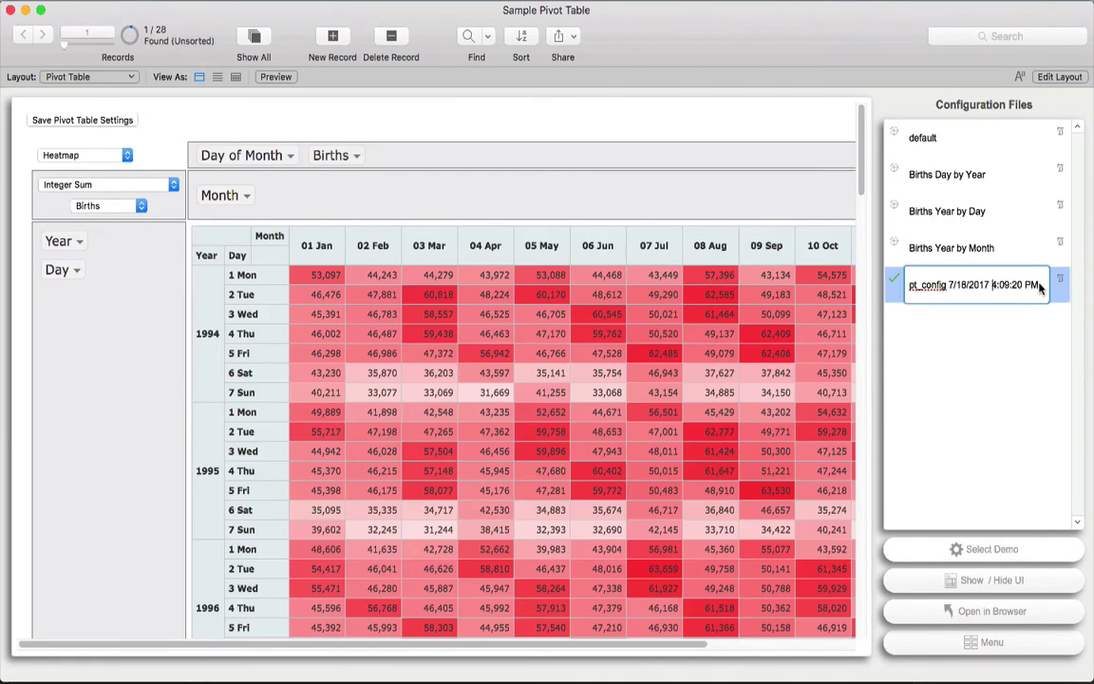
{"action": "left_click_drag", "start_coordinate": [1035, 285], "coordinate": [893, 288]}
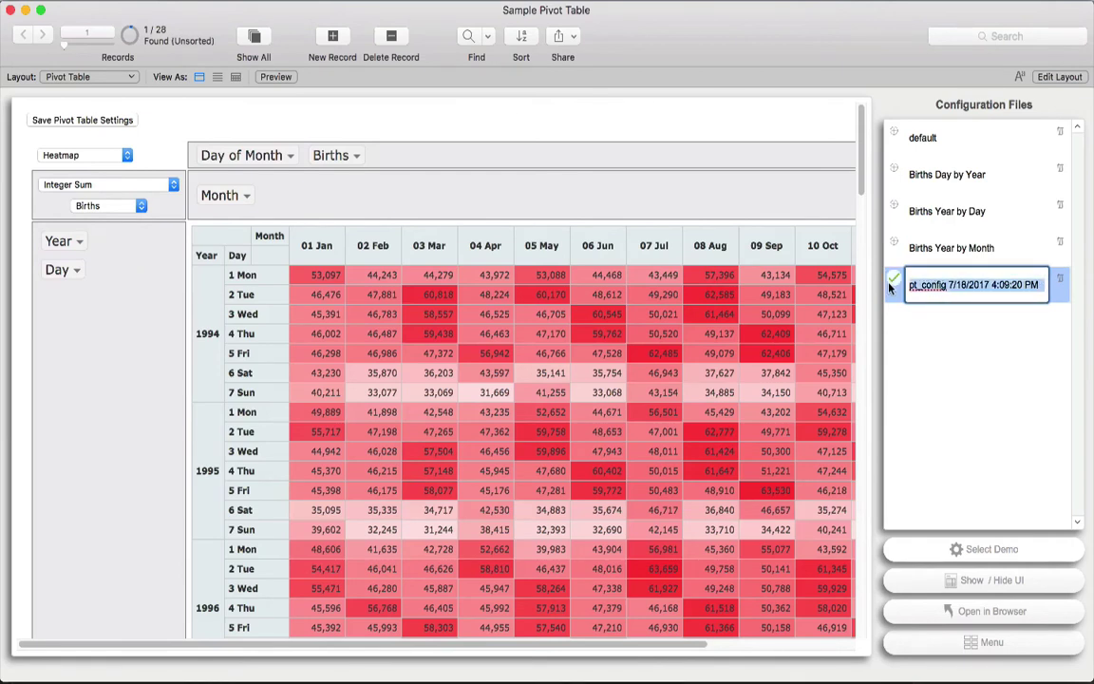
{"action": "type", "text": "Year Day By M"}
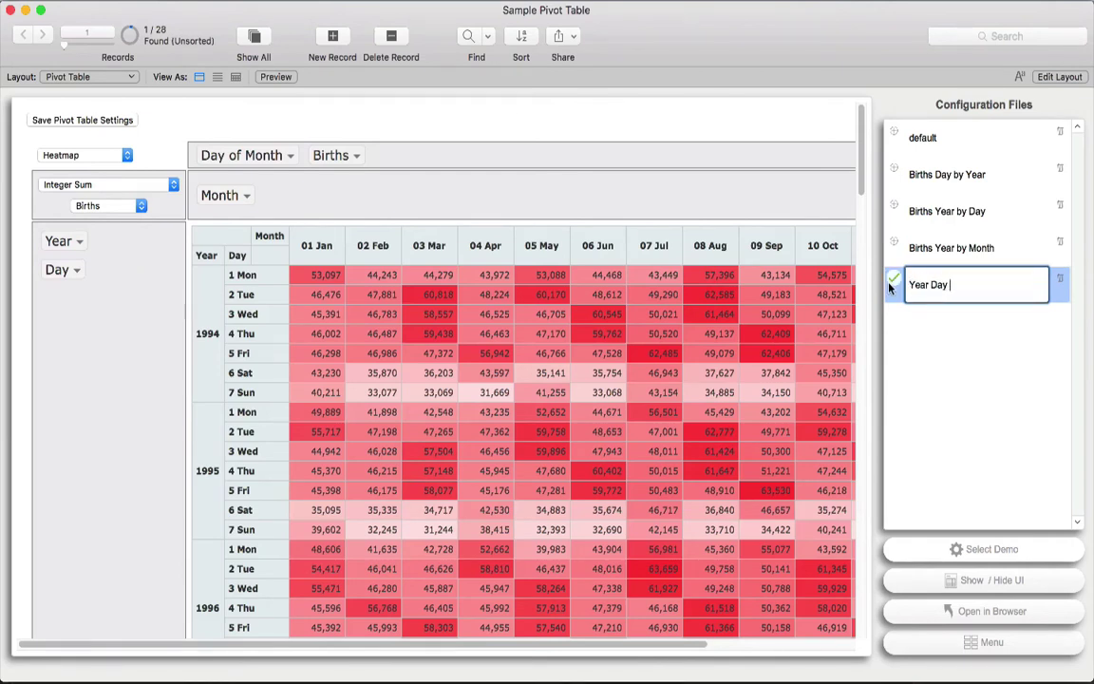
{"action": "type", "text": "onth Births"}
{"action": "key", "text": "Return"}
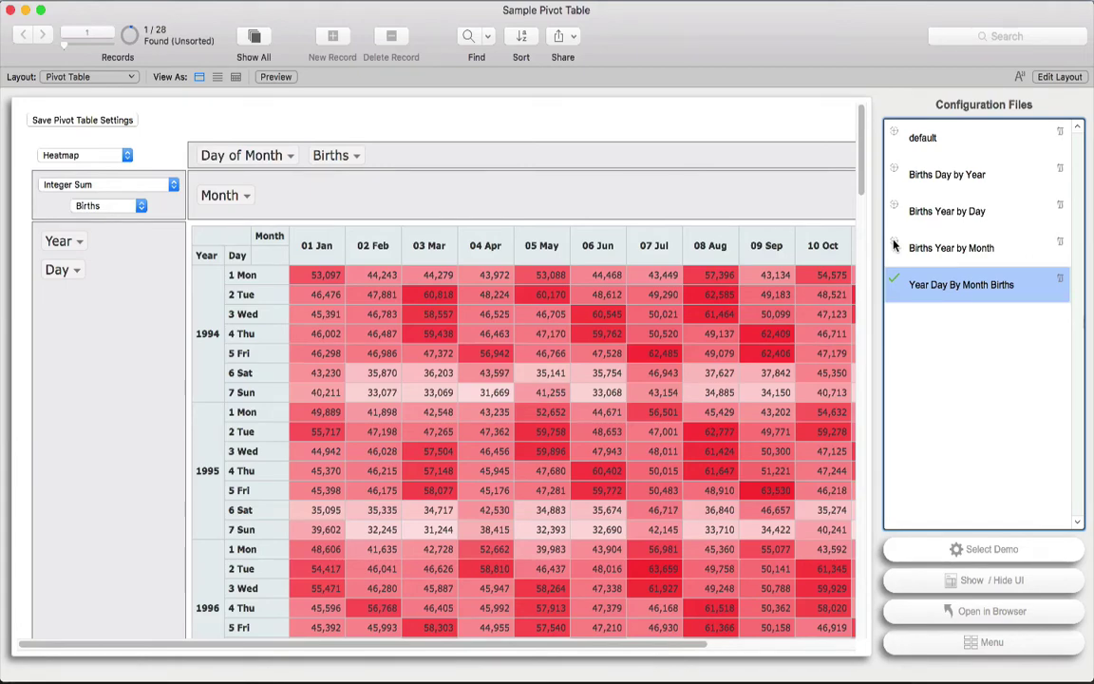
{"action": "left_click", "coordinate": [893, 246]}
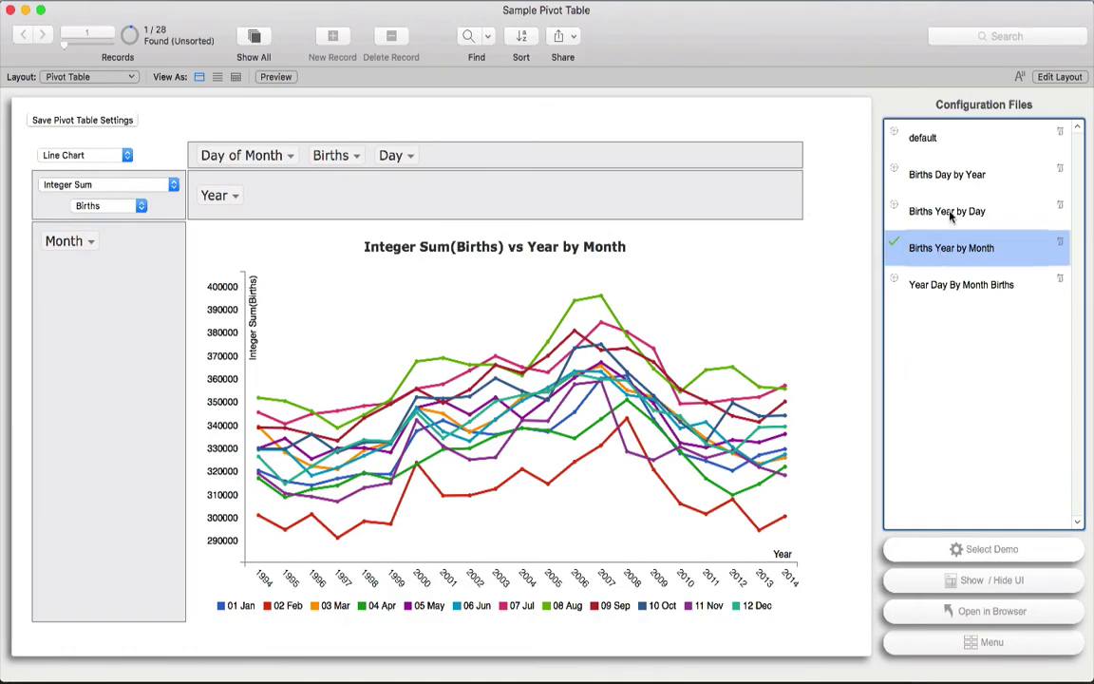
Step: Show Births Year by Day as a stacked bar chart, then open Births Day by Year in the browser
{"action": "left_click", "coordinate": [893, 210]}
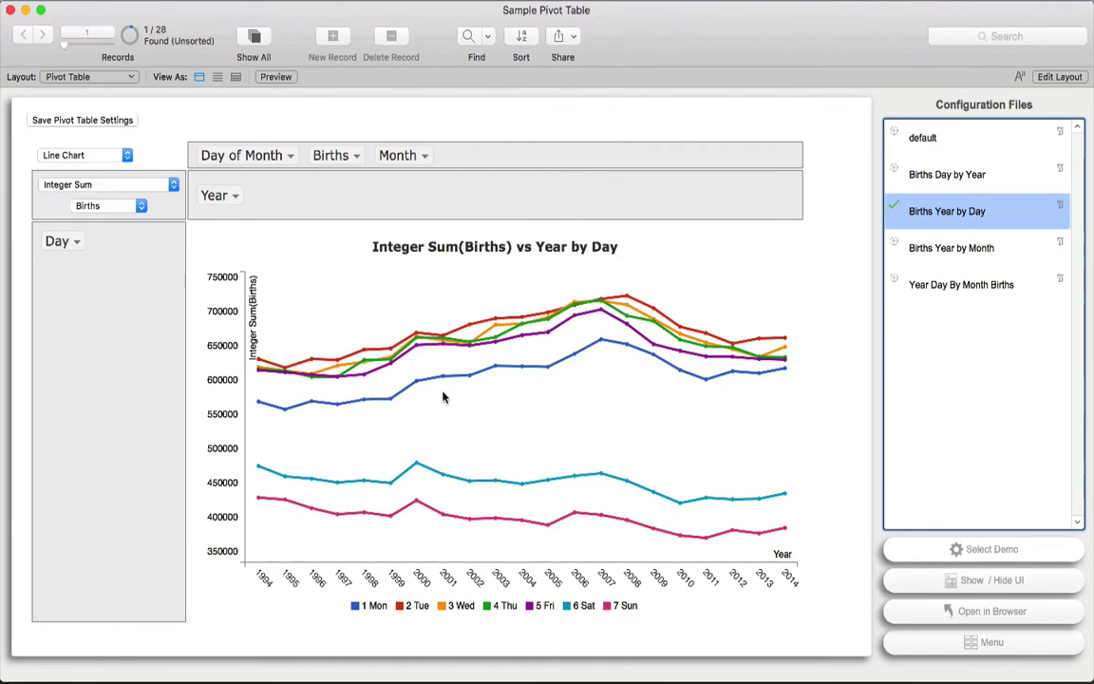
{"action": "mouse_move", "coordinate": [416, 503]}
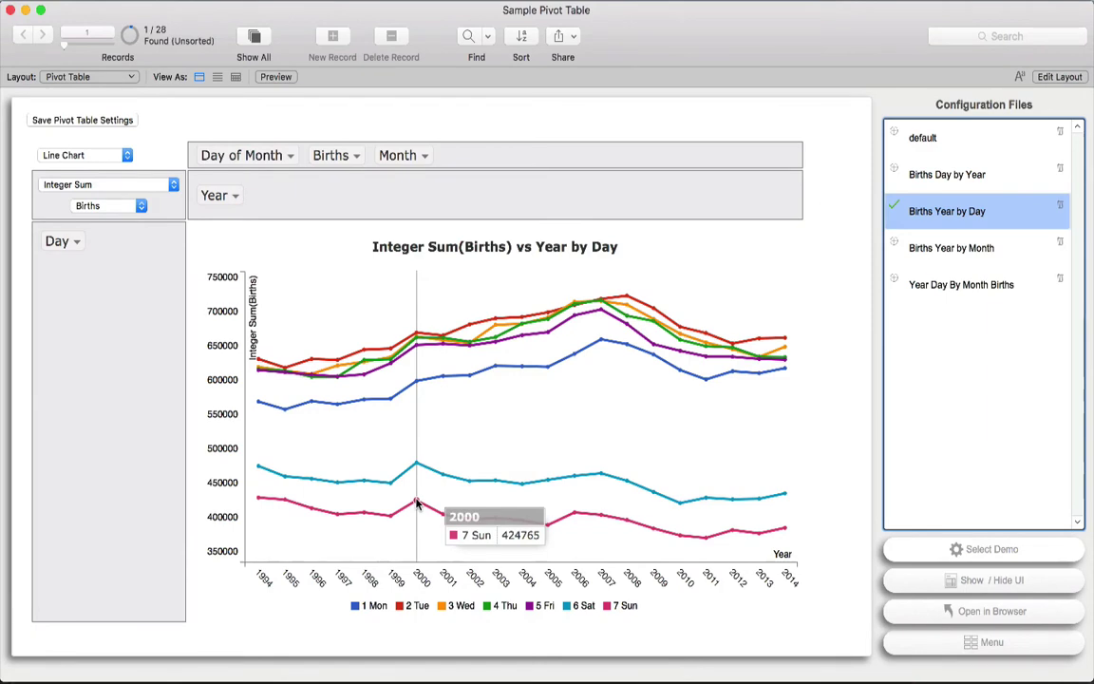
{"action": "mouse_move", "coordinate": [417, 466]}
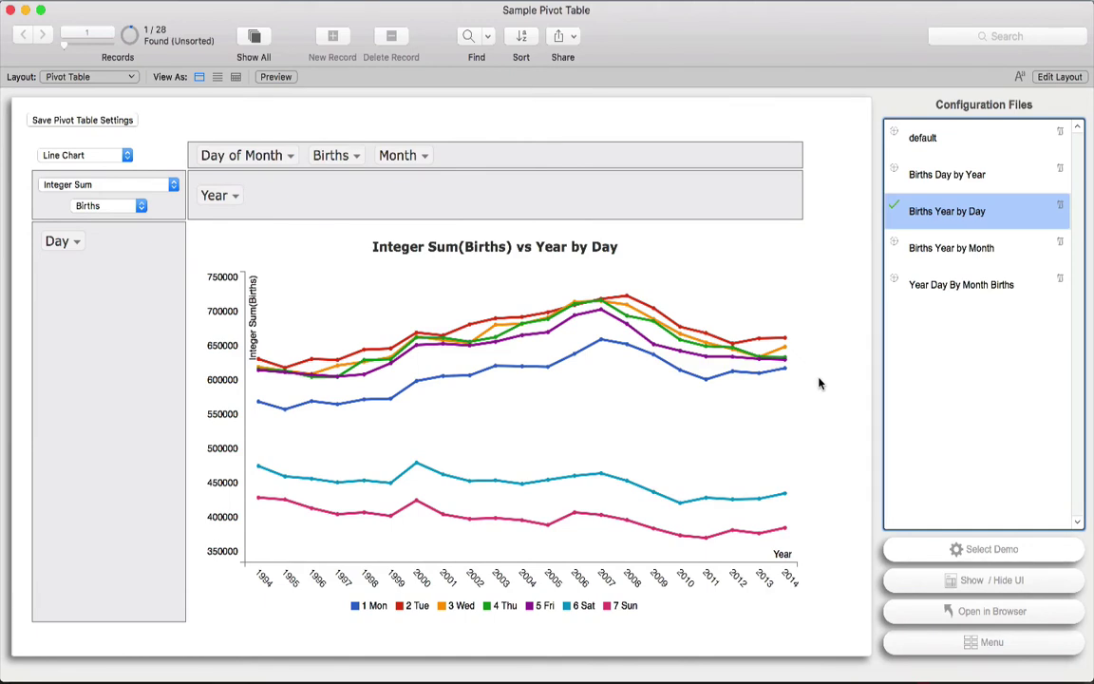
{"action": "left_click", "coordinate": [110, 155]}
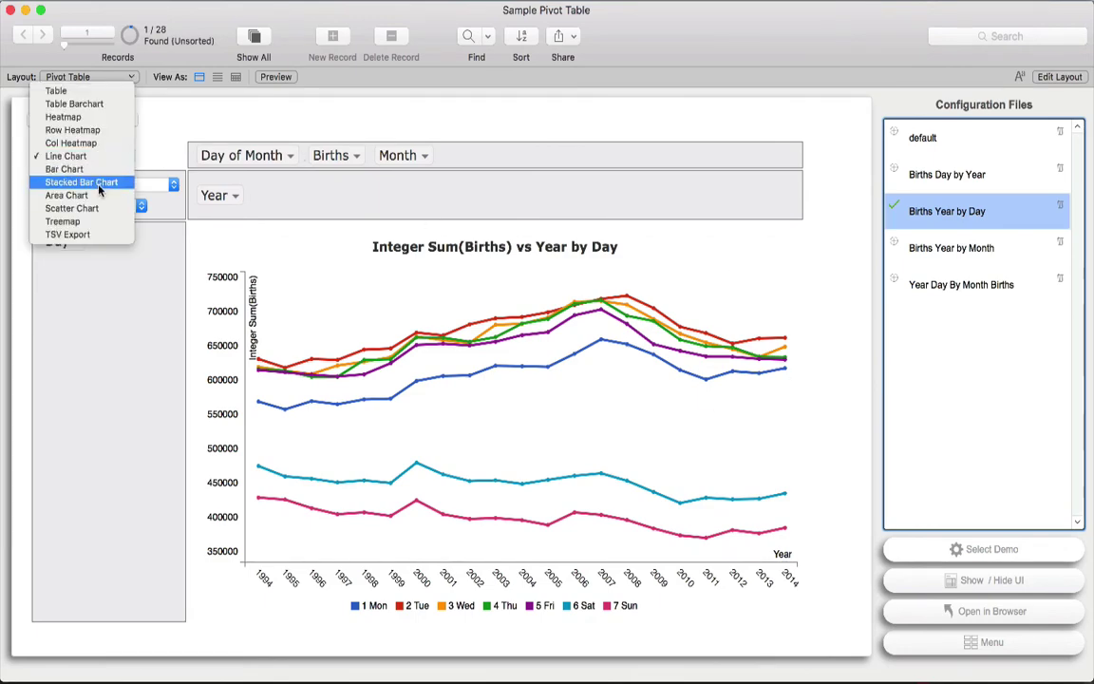
{"action": "left_click", "coordinate": [99, 182]}
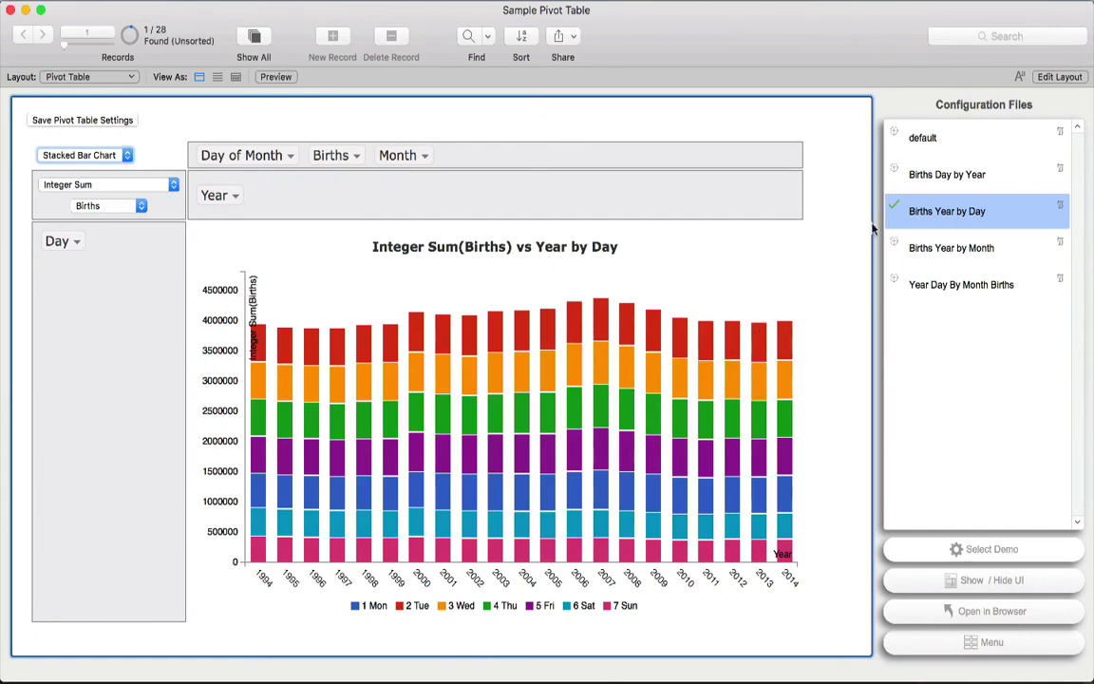
{"action": "left_click", "coordinate": [895, 173]}
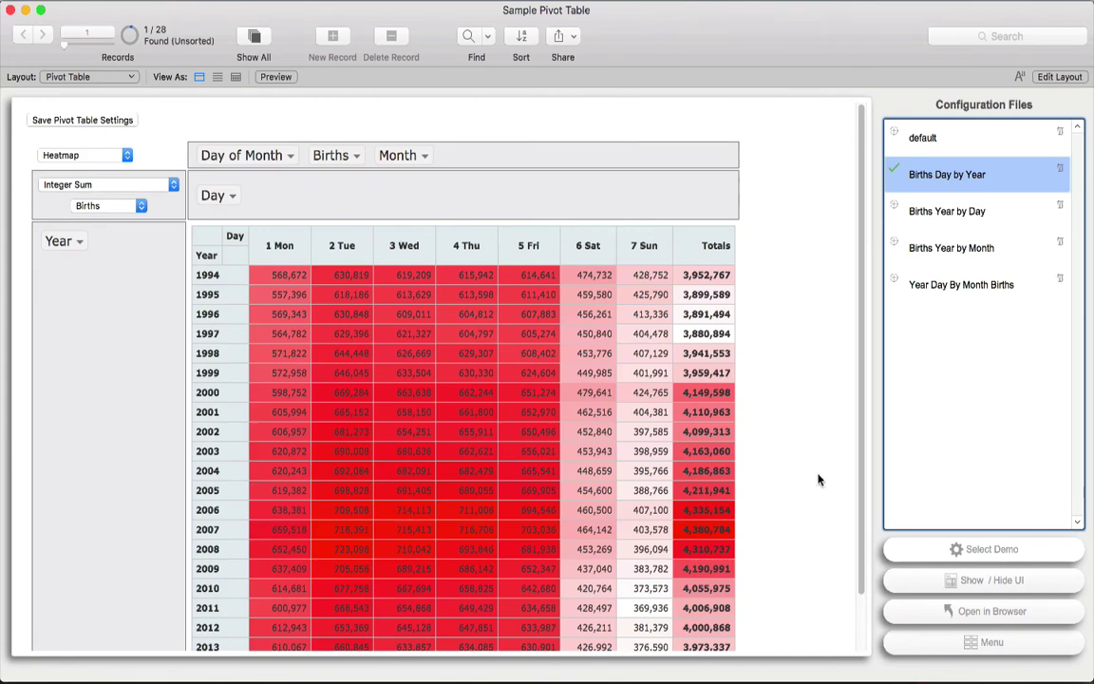
{"action": "left_click", "coordinate": [932, 613]}
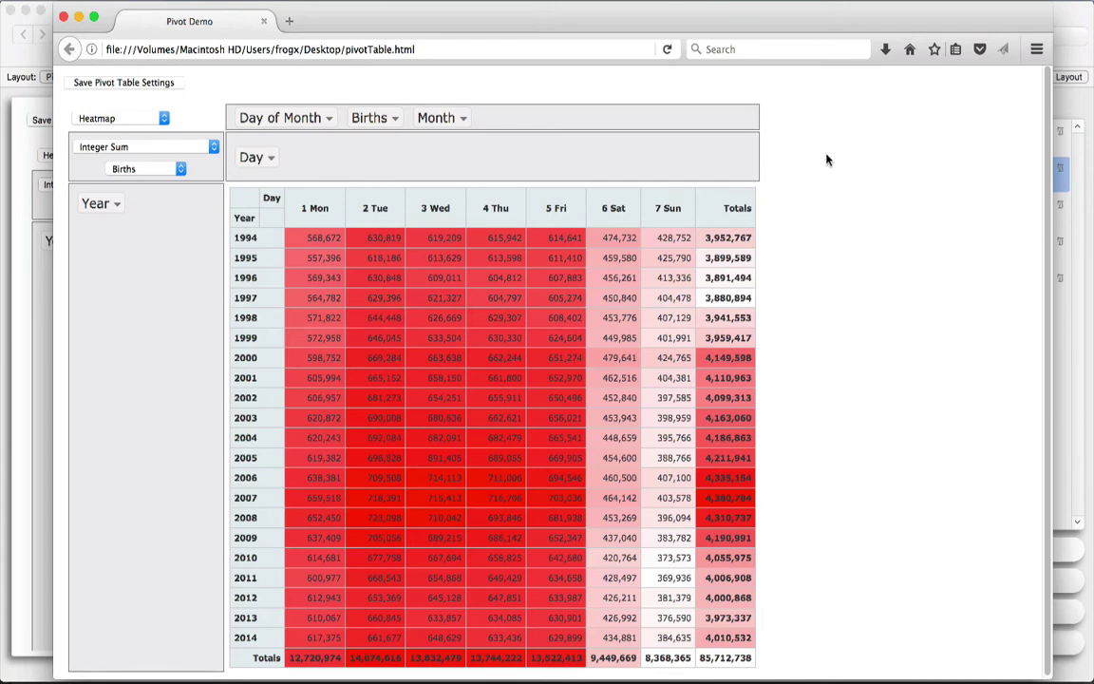
Step: Exclude years 1994 and 1995 in the Year filter and remove Day from the columns
{"action": "left_click", "coordinate": [116, 205]}
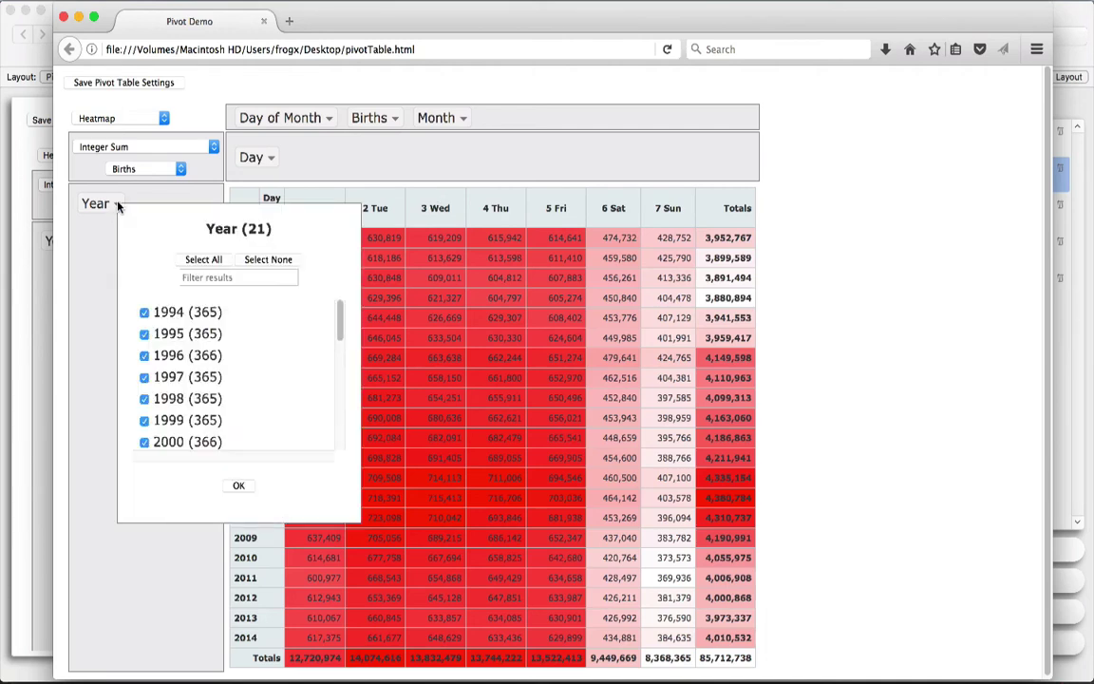
{"action": "left_click", "coordinate": [144, 314]}
{"action": "left_click", "coordinate": [145, 334]}
{"action": "left_click", "coordinate": [233, 485]}
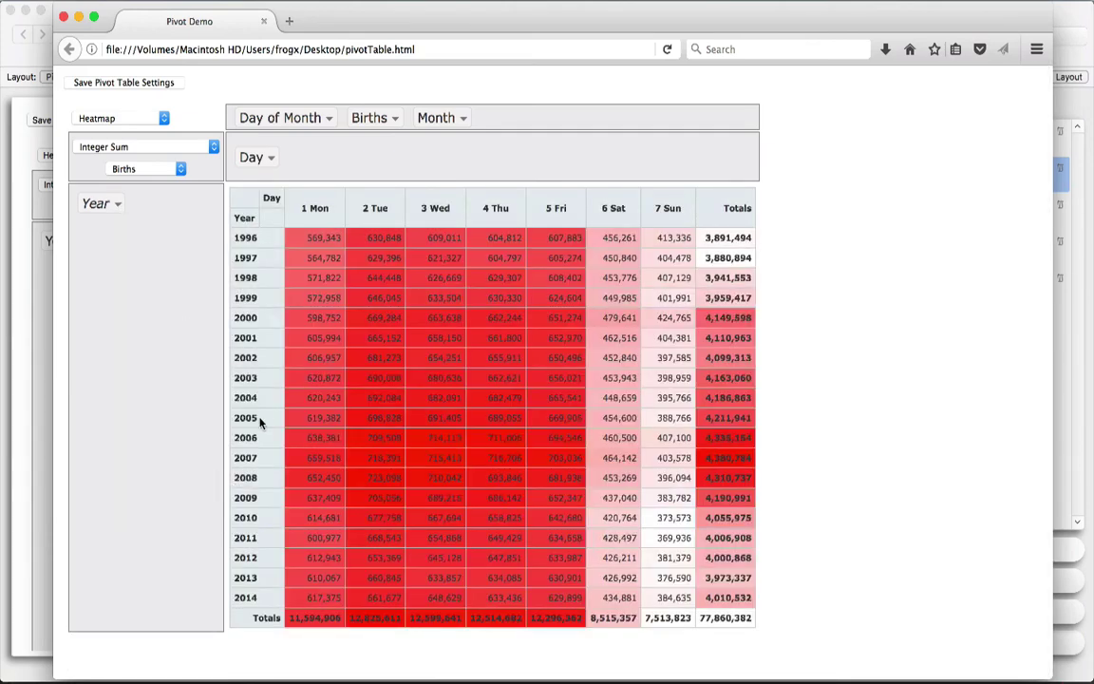
{"action": "left_click_drag", "start_coordinate": [249, 158], "coordinate": [349, 171]}
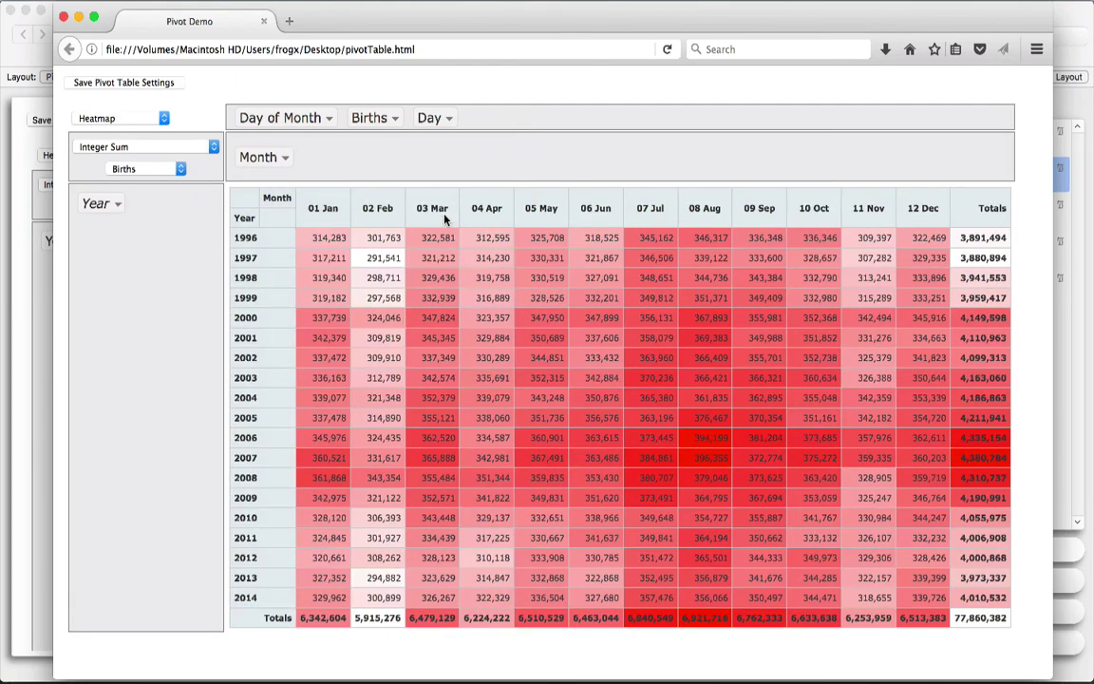